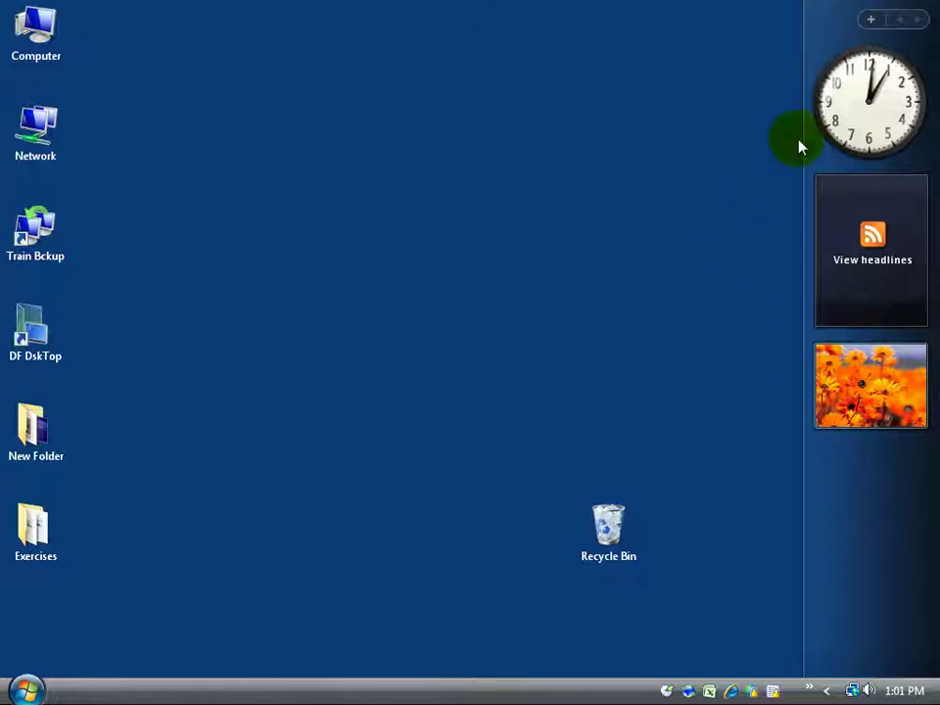
Close Windows Sidebar using Close Sidebar in its right-click menu.
click(845, 116)
mouse_move(867, 199)
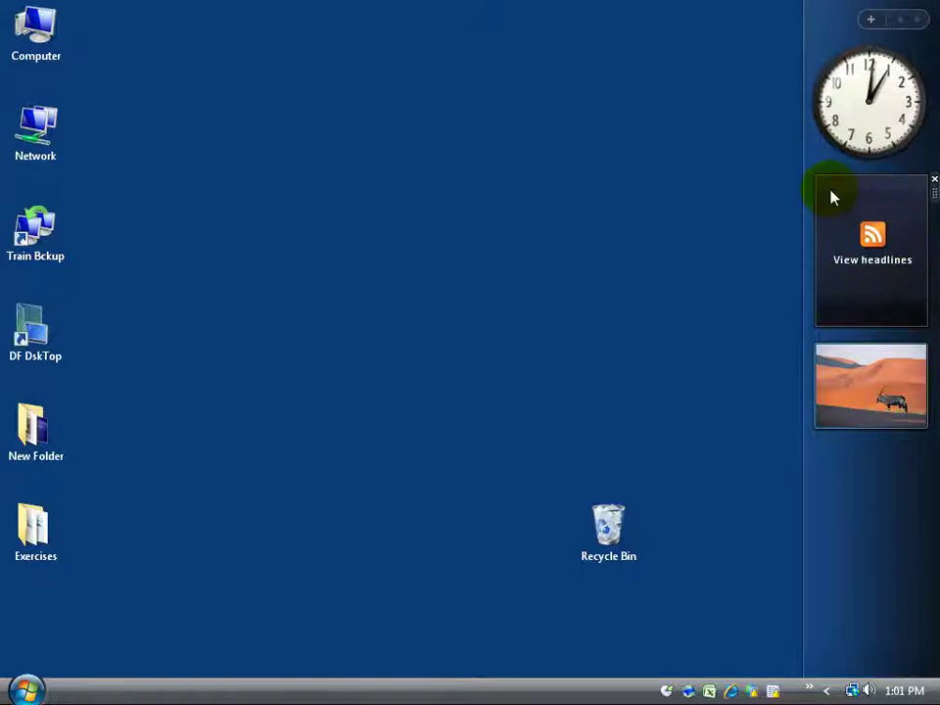
mouse_move(885, 368)
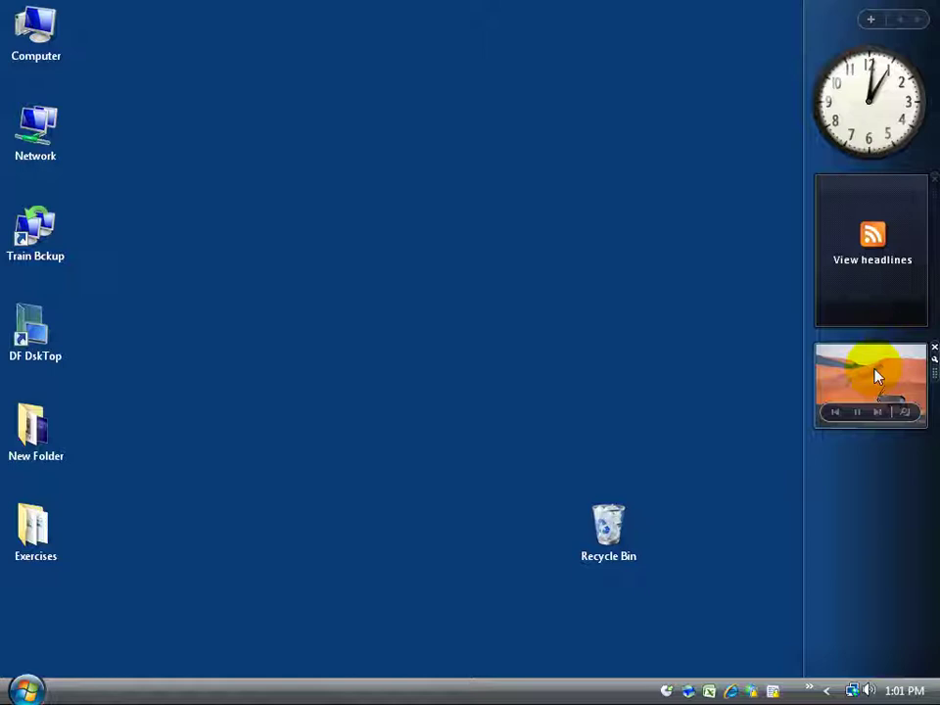
click(841, 496)
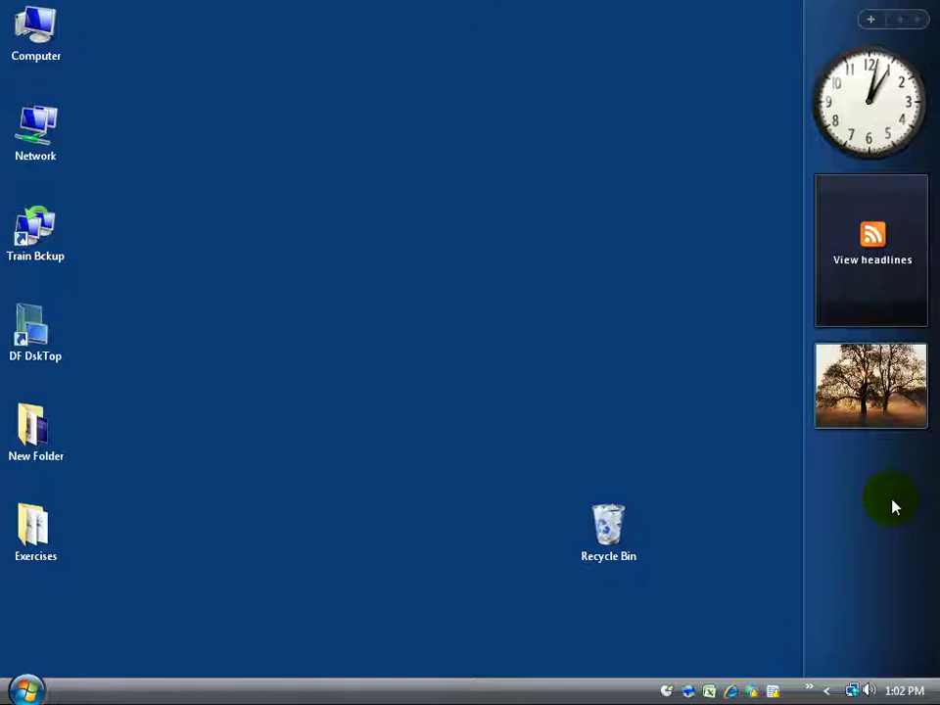
right_click(832, 558)
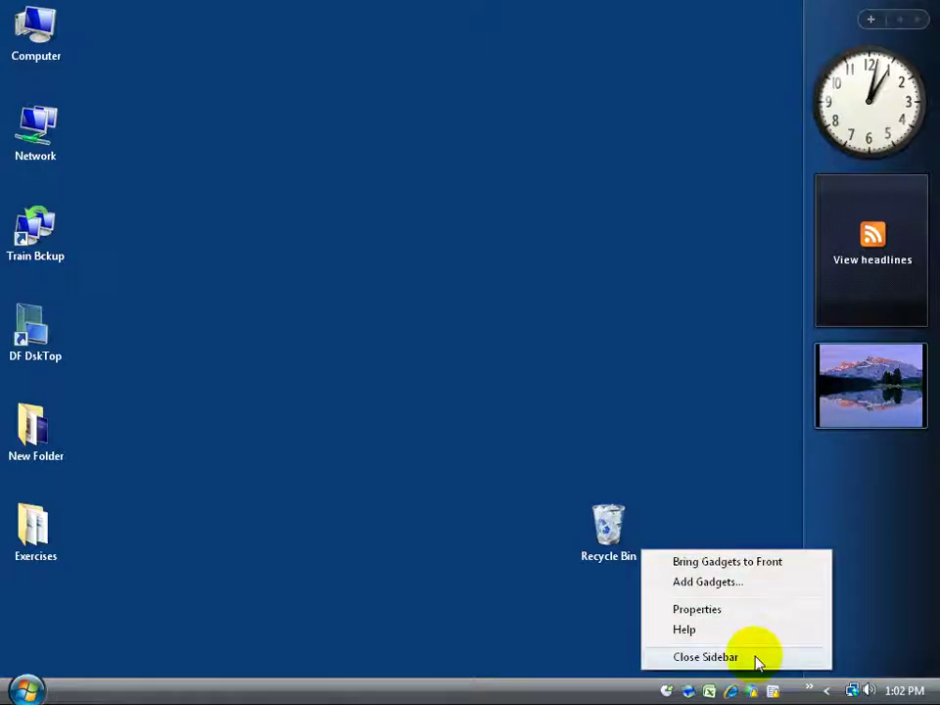
click(706, 658)
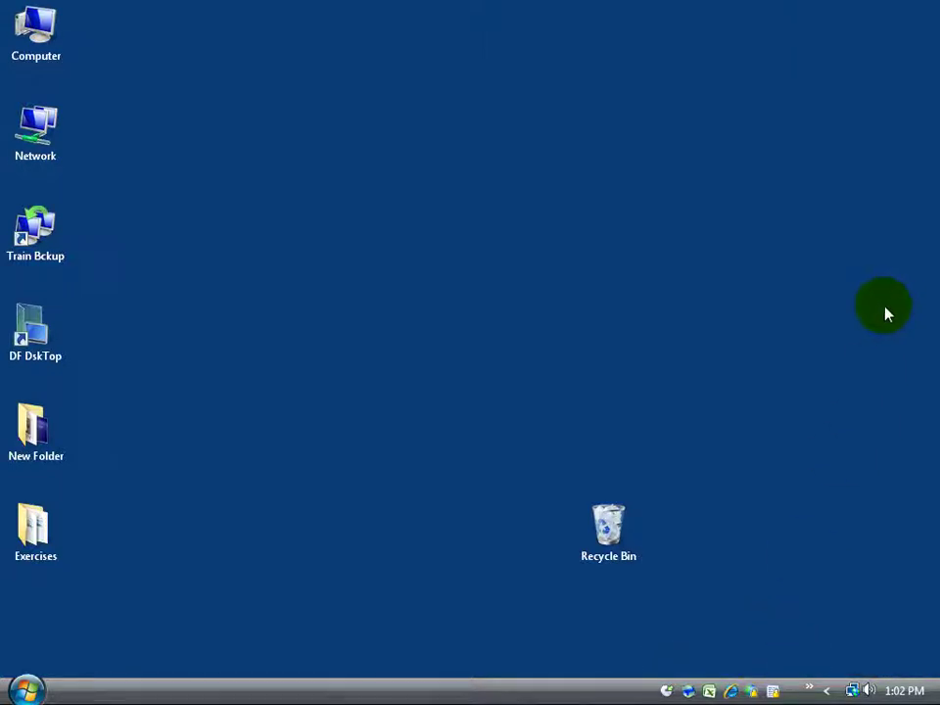
Move the Recycle Bin icon to the right edge of the desktop.
drag(606, 529, 895, 533)
click(870, 562)
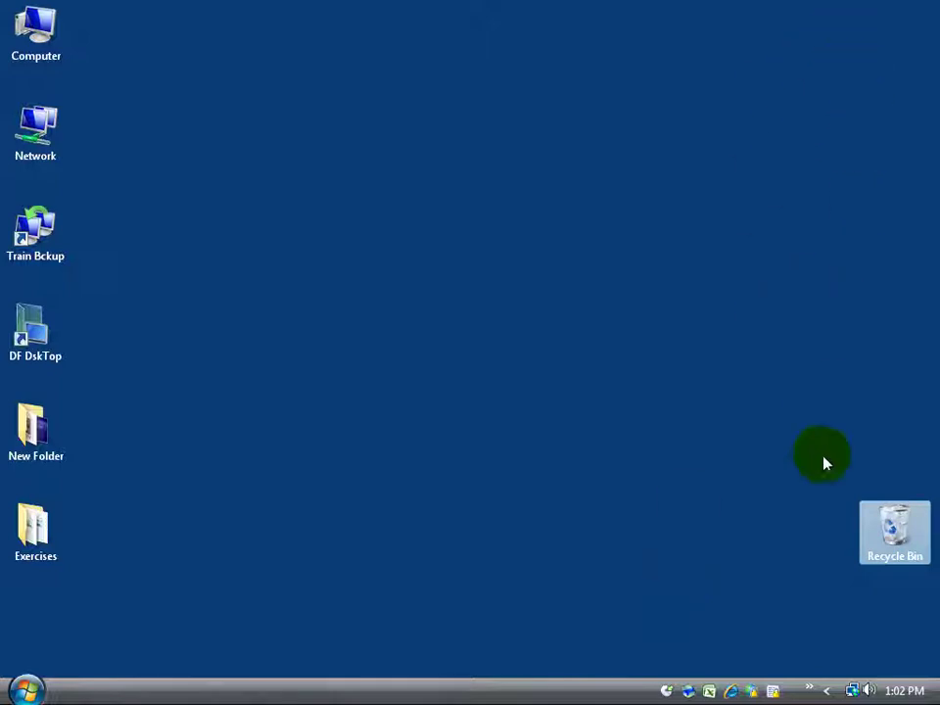
click(878, 519)
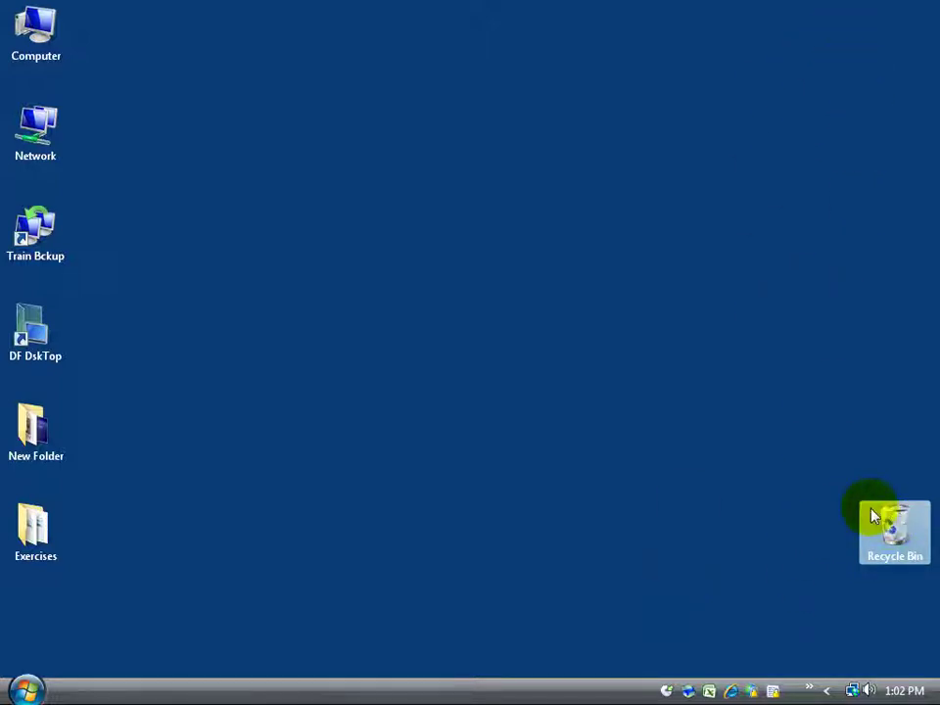
click(879, 530)
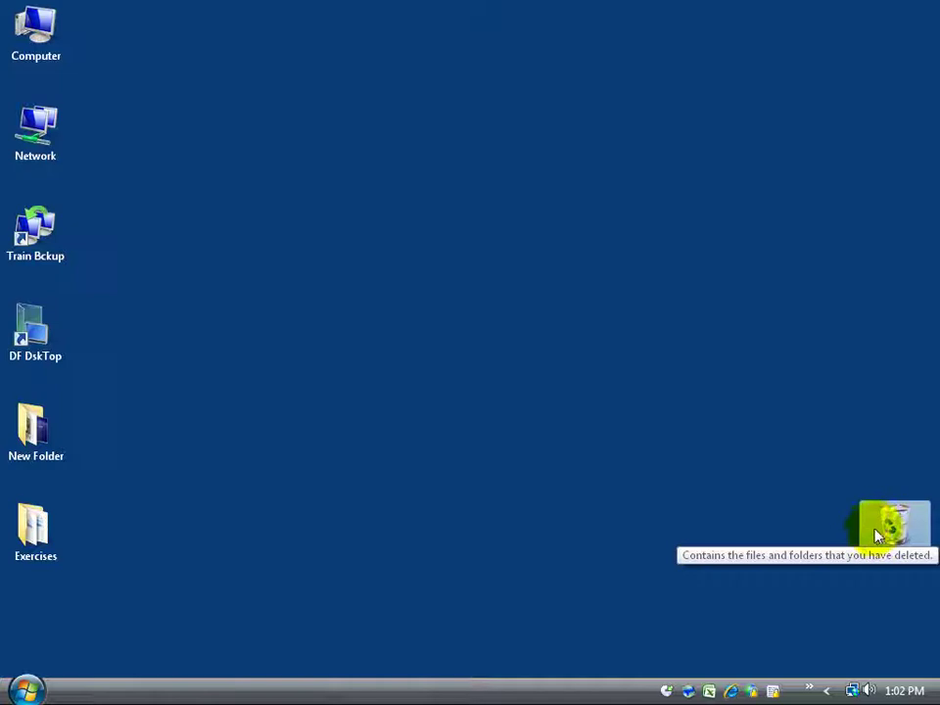
click(829, 692)
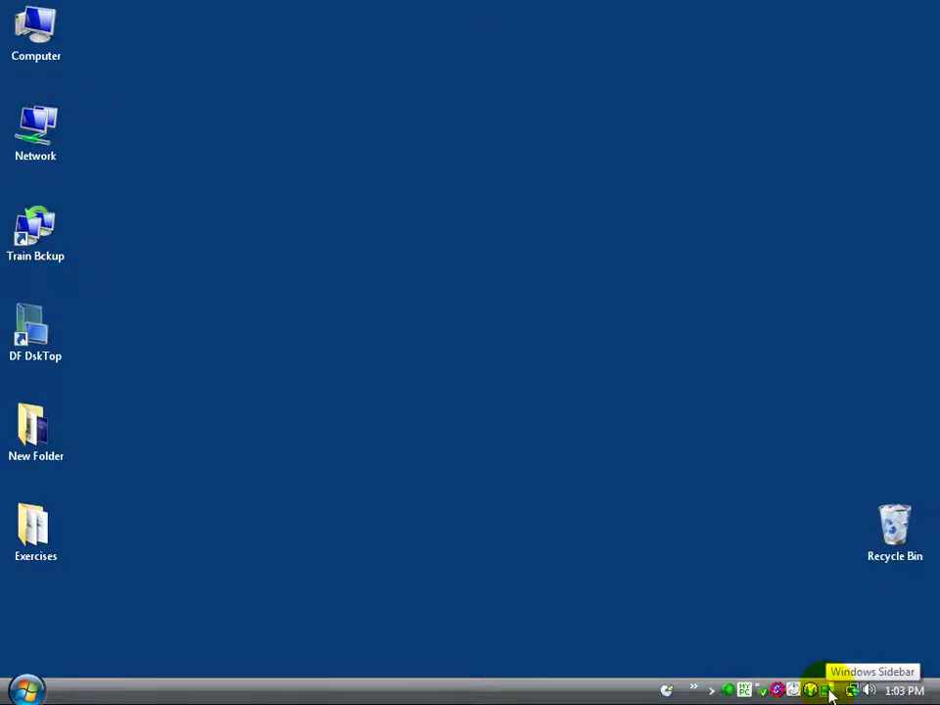
click(832, 694)
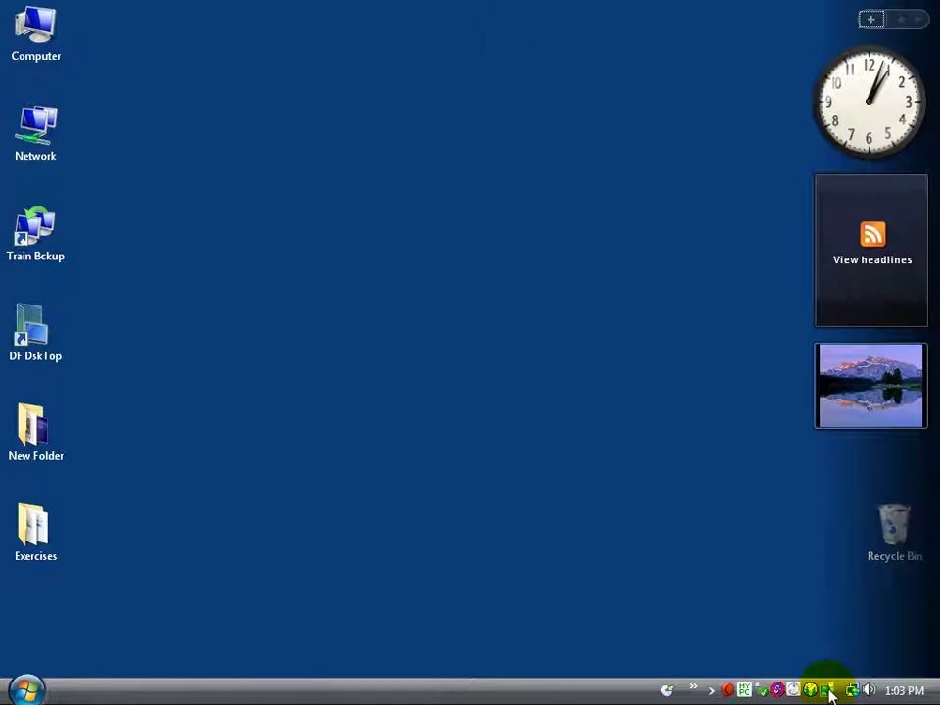
right_click(850, 518)
click(806, 623)
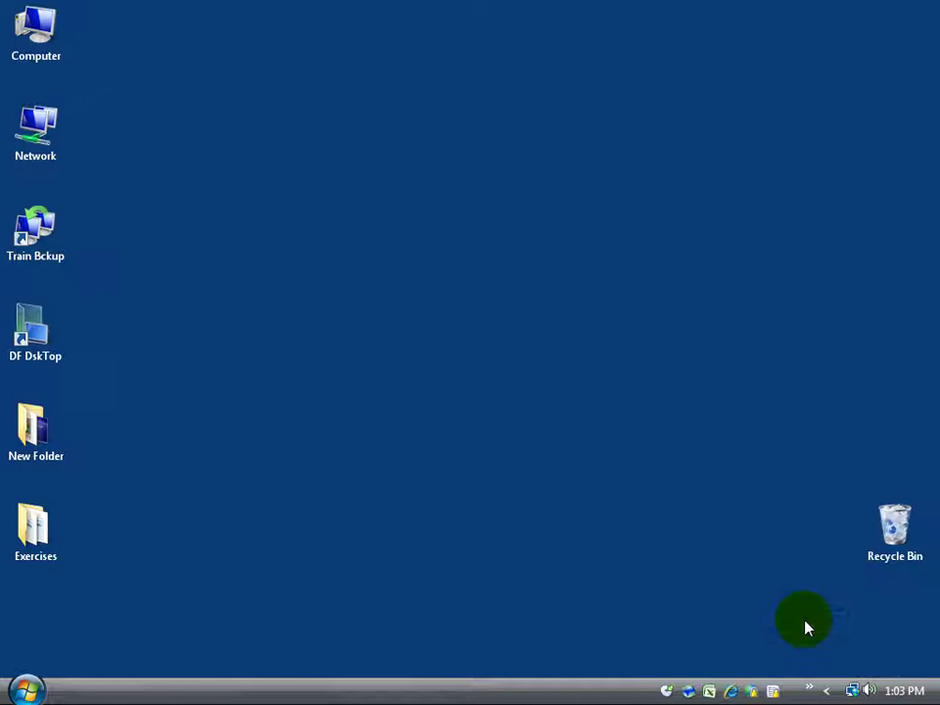
click(827, 691)
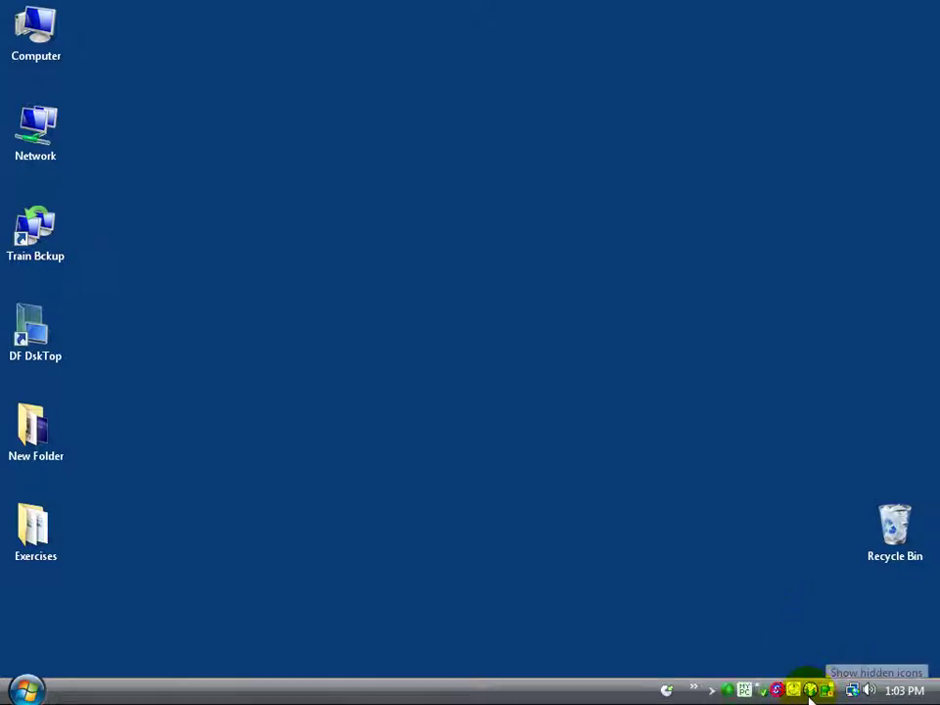
Search the Start menu for 'windows side' and launch Windows Sidebar from the results.
click(28, 689)
click(47, 659)
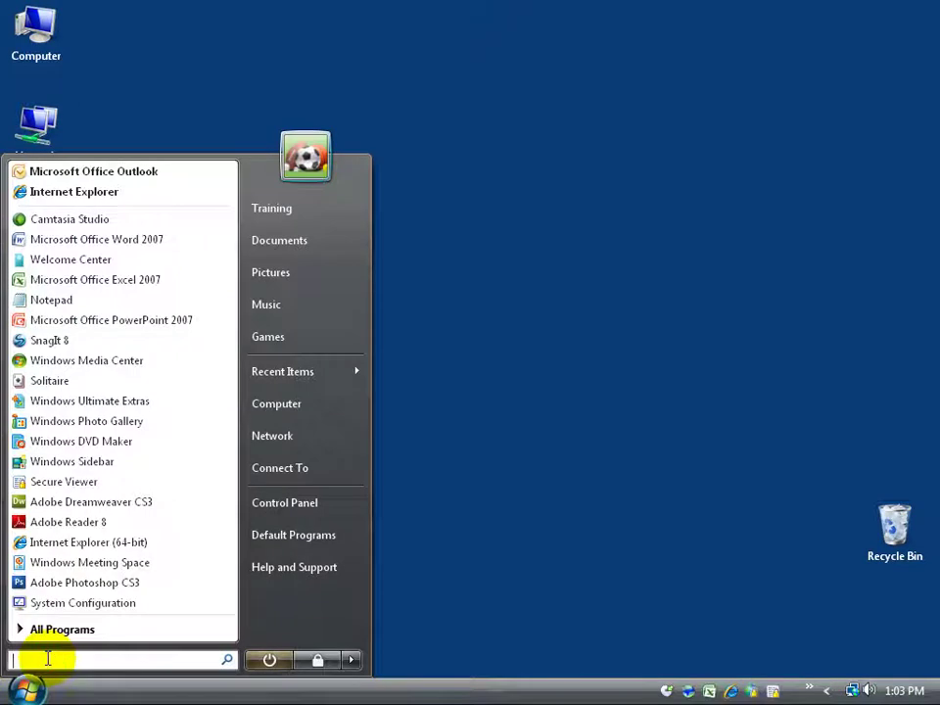
text(wi)
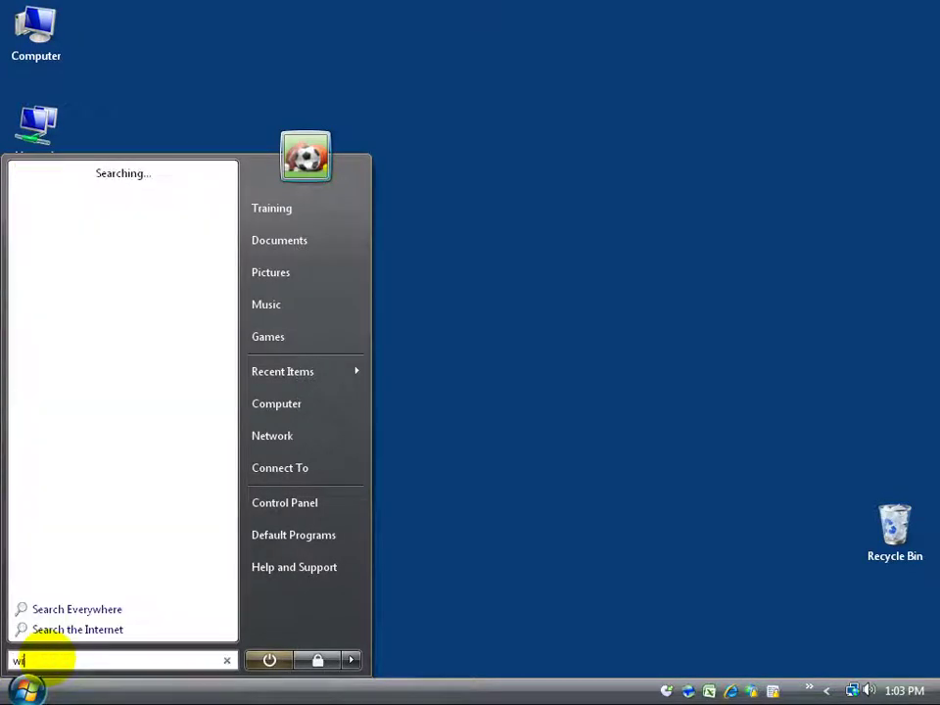
text(ndows side)
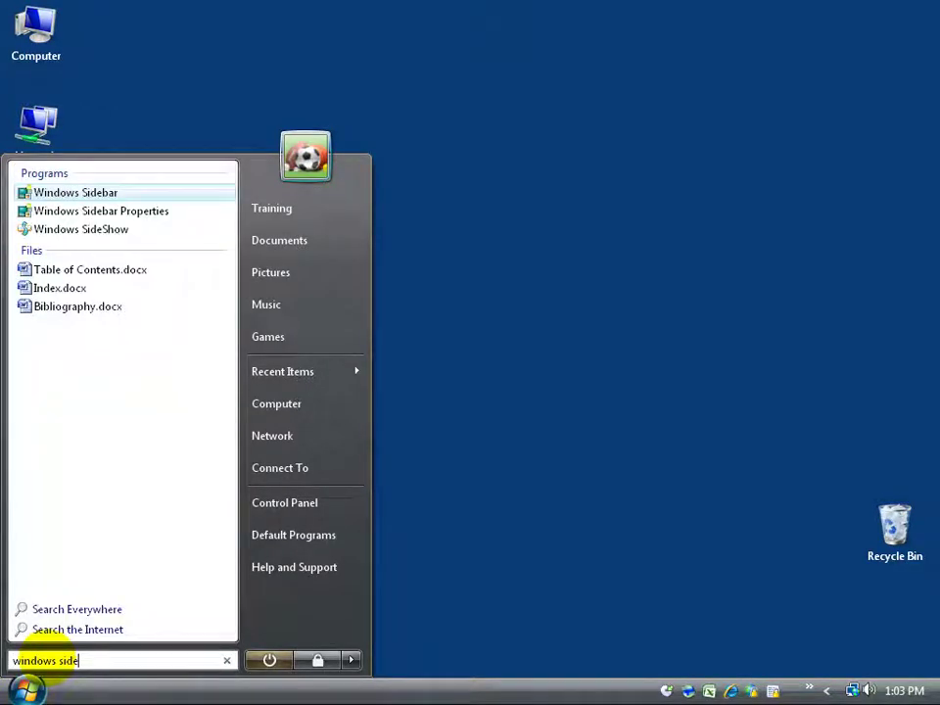
click(106, 194)
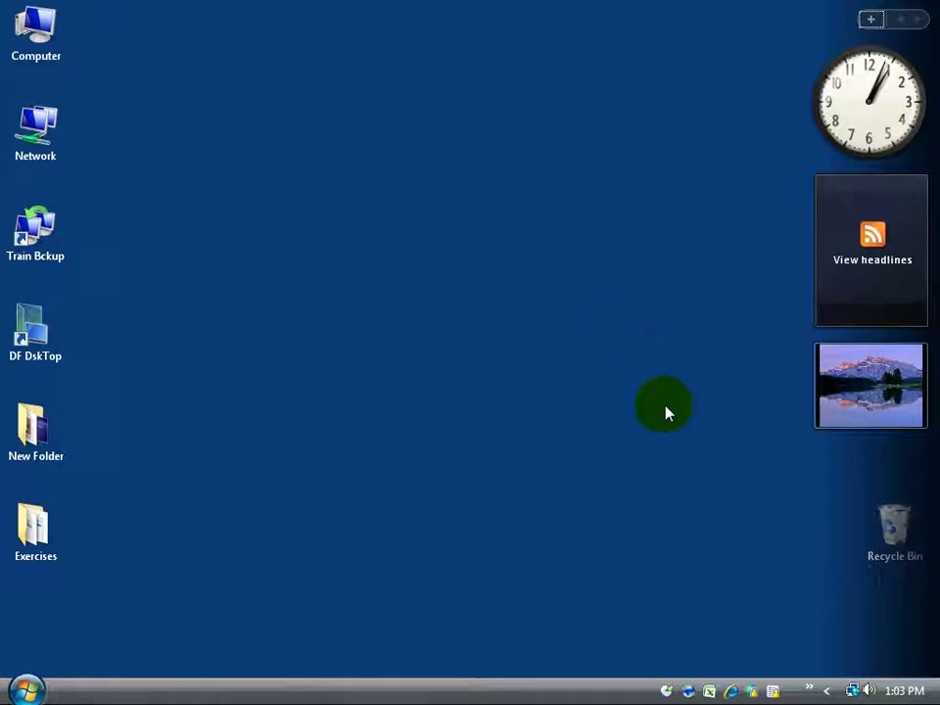
Exit Windows Sidebar from its notification-area icon and confirm with Exit Sidebar.
click(827, 692)
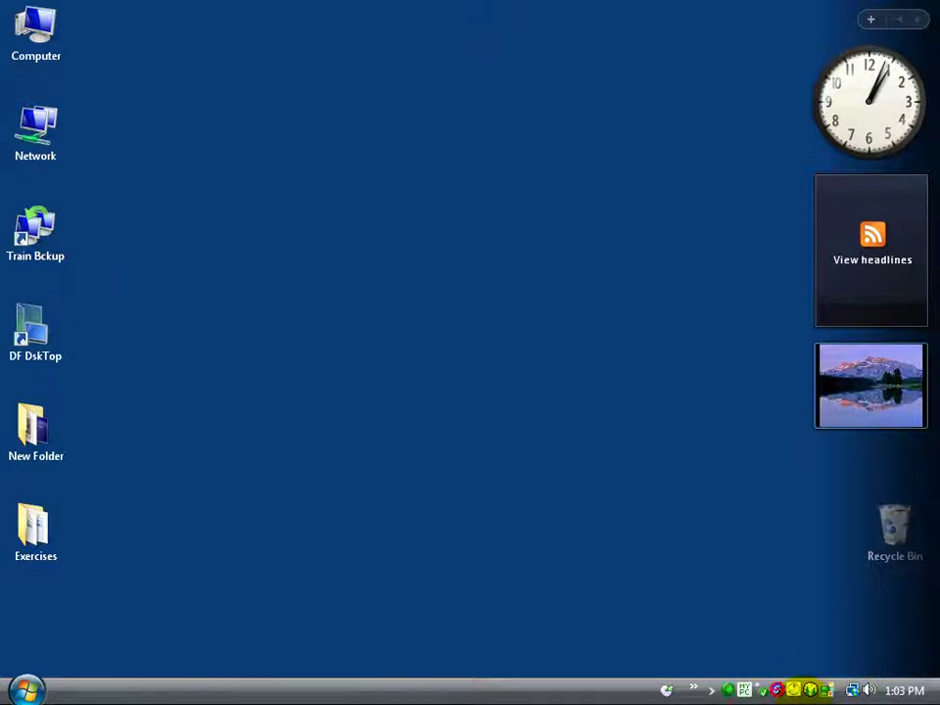
right_click(827, 691)
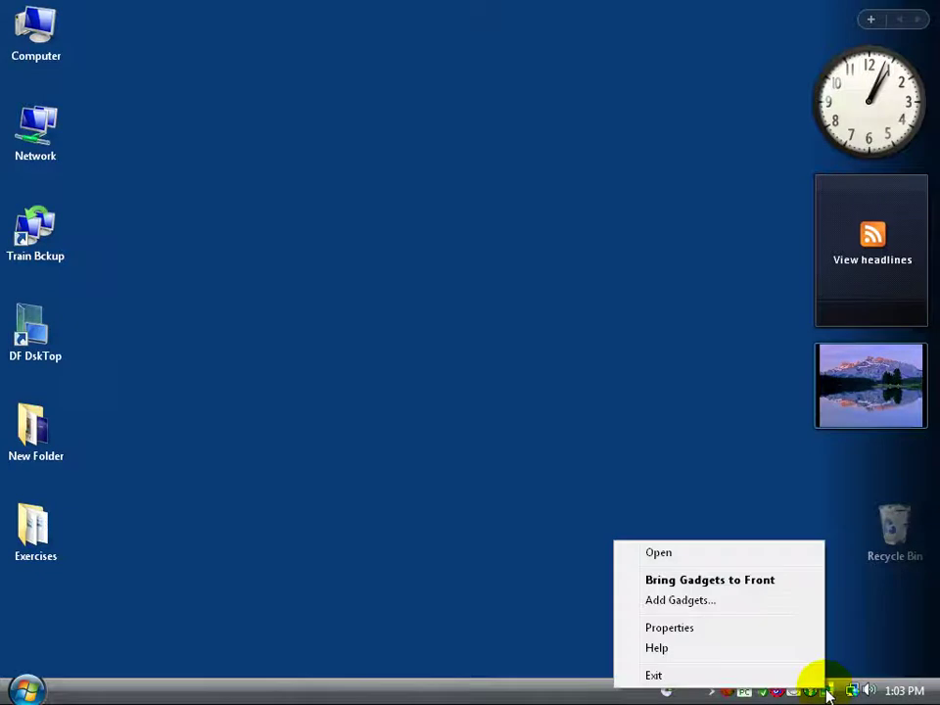
click(748, 680)
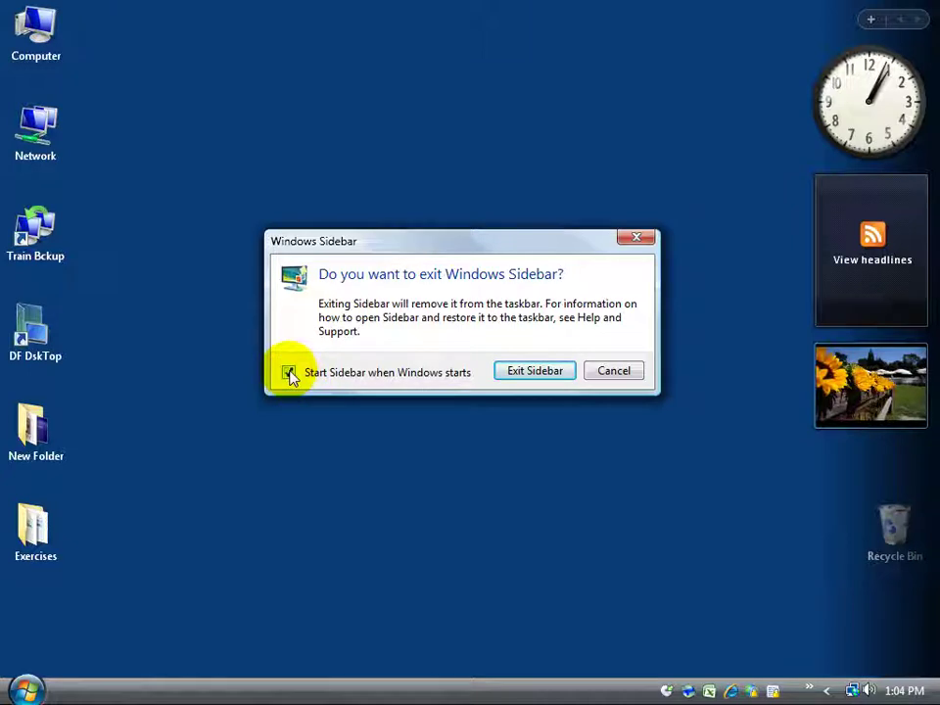
click(517, 372)
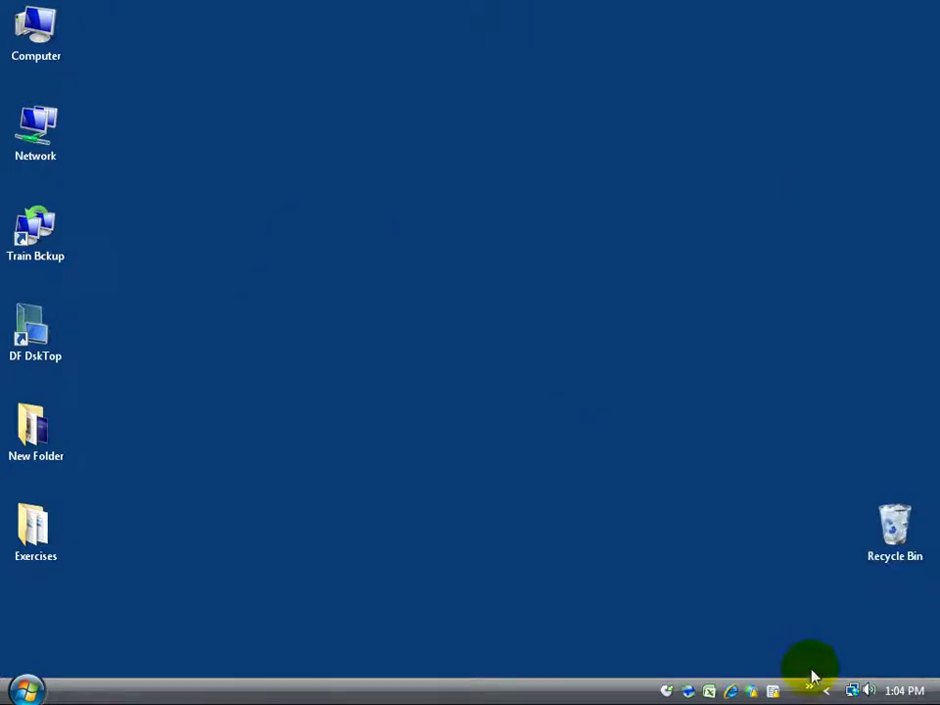
Launch Windows Sidebar from a Start menu search for 'sidebar', then show the hidden tray icons.
click(827, 691)
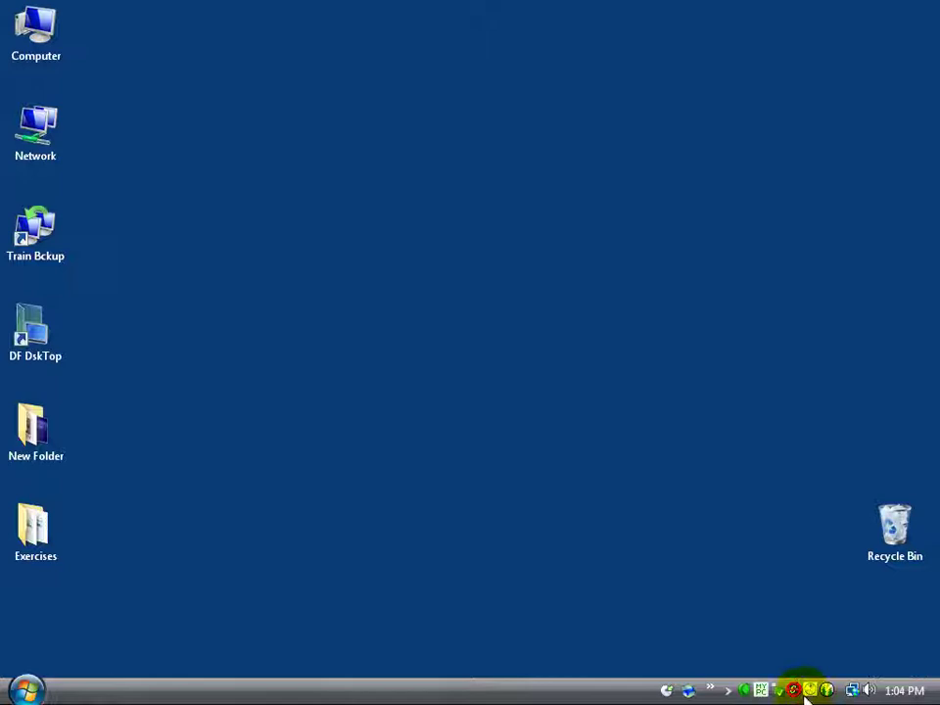
click(41, 692)
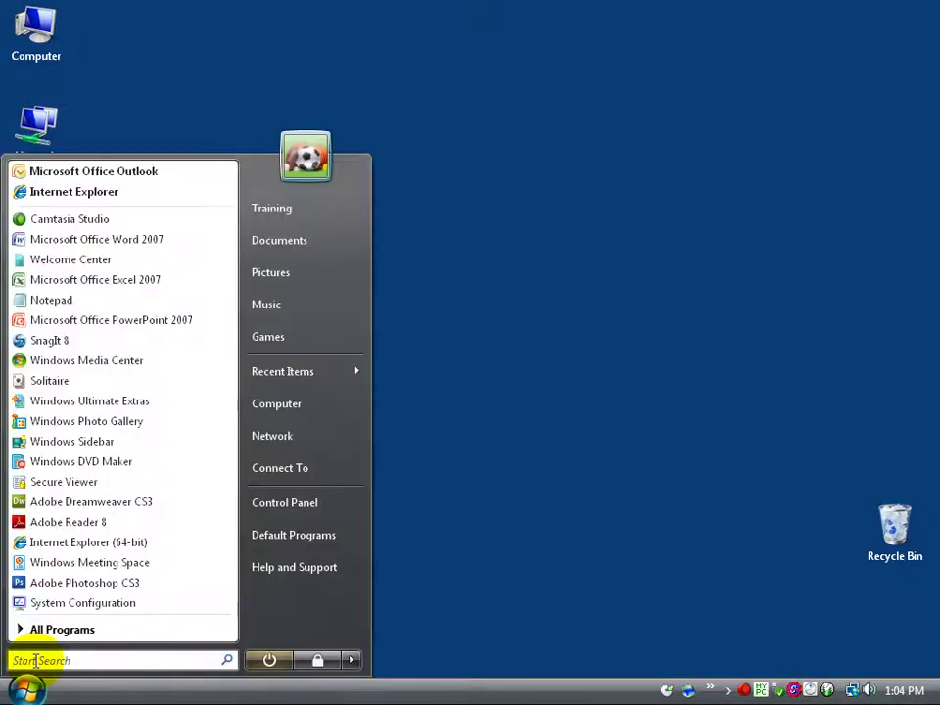
text(sidebar)
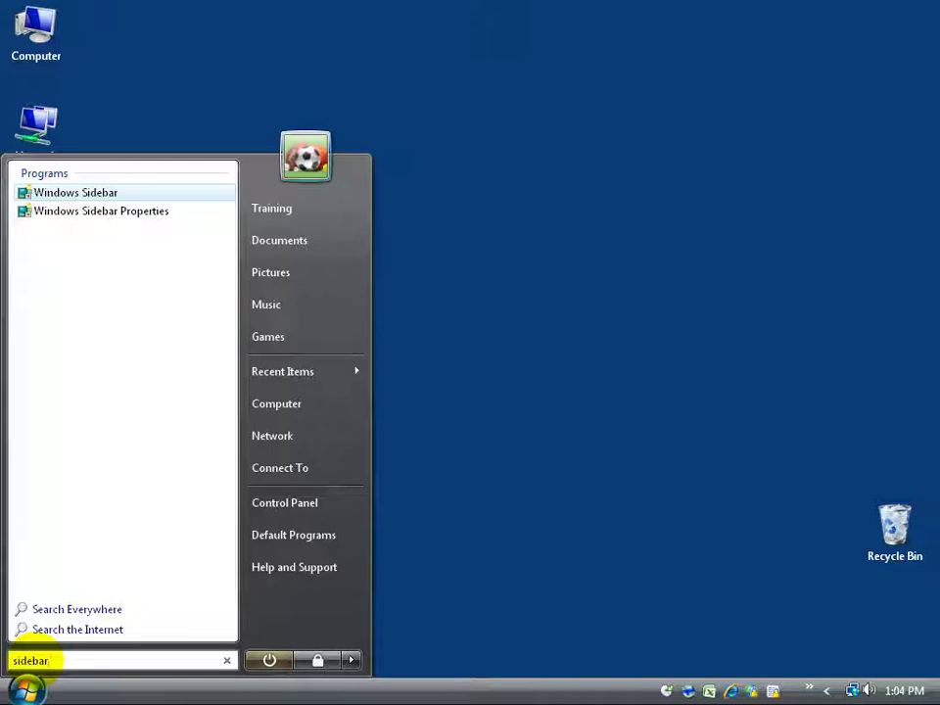
click(108, 195)
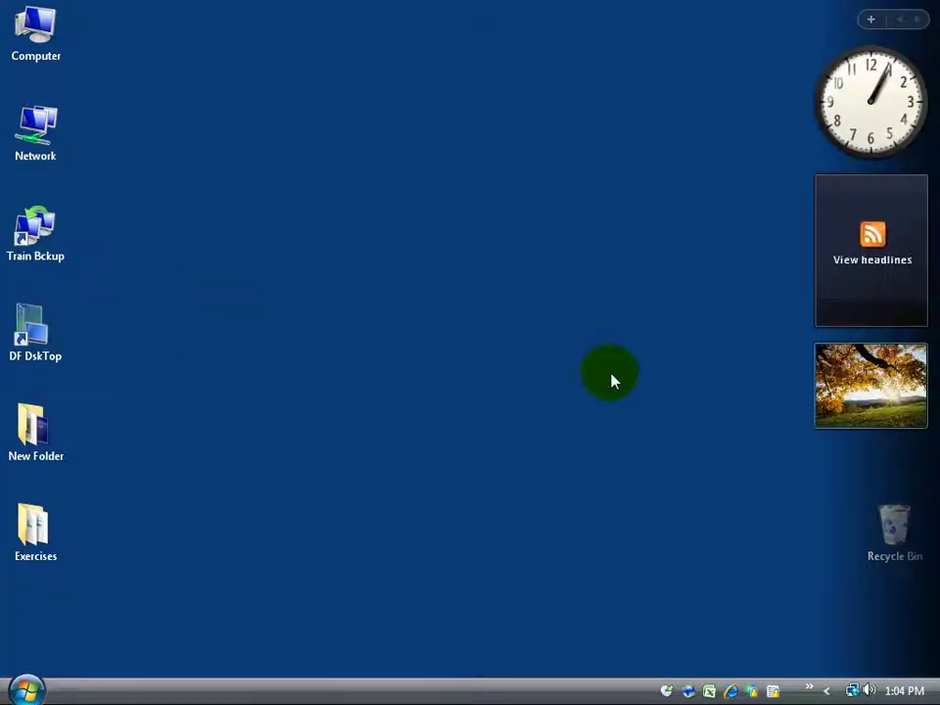
click(826, 691)
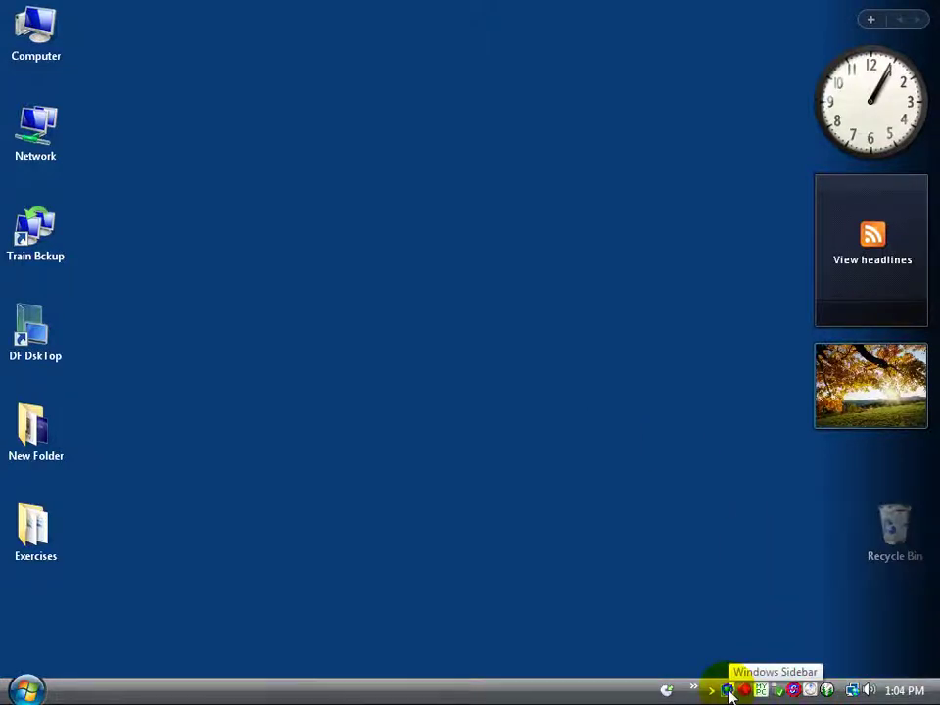
Show the Sidebar's options menu, first from its tray icon, then from the Sidebar panel itself.
right_click(730, 694)
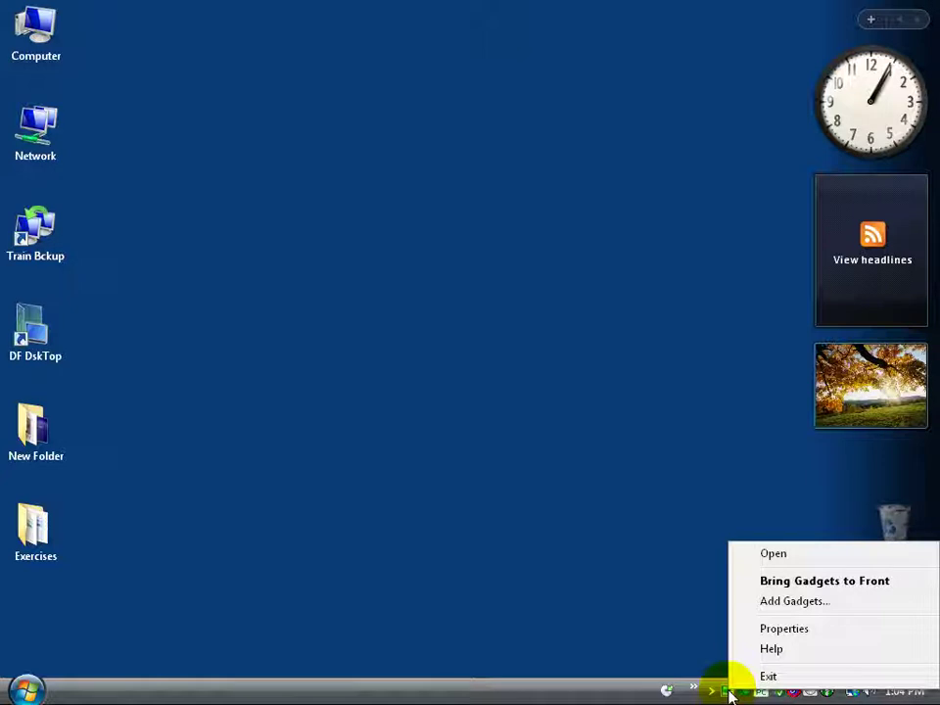
click(683, 522)
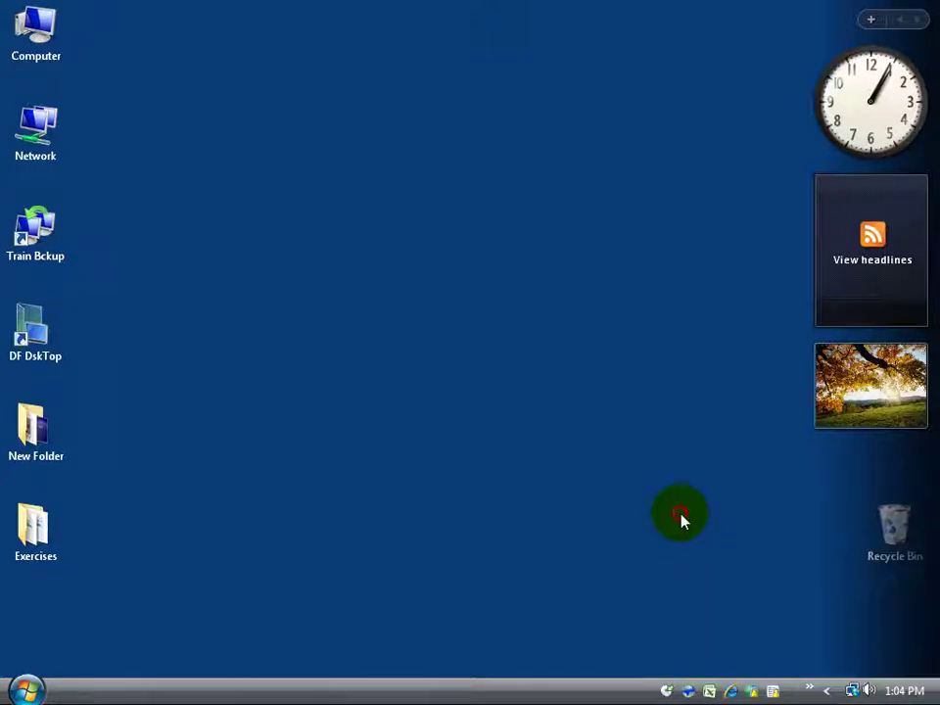
click(821, 693)
right_click(729, 692)
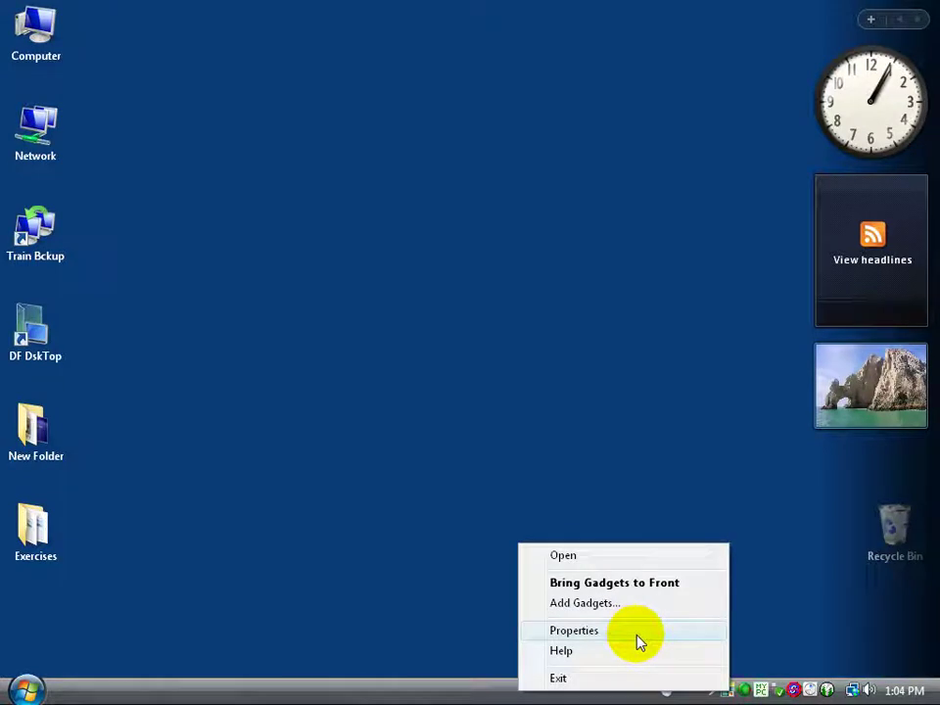
right_click(863, 580)
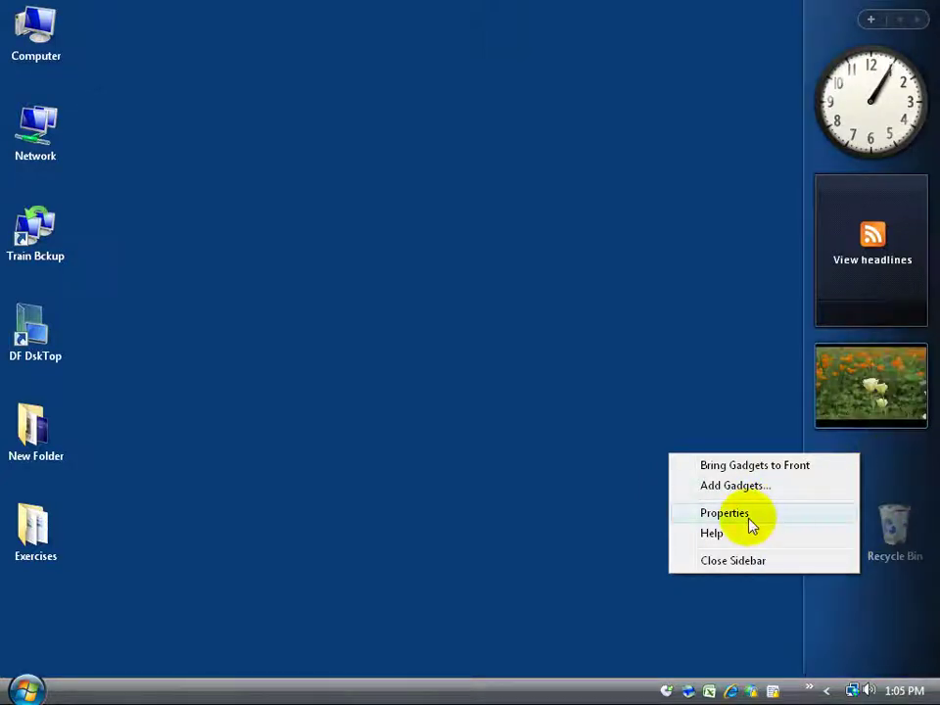
right_click(840, 472)
right_click(860, 491)
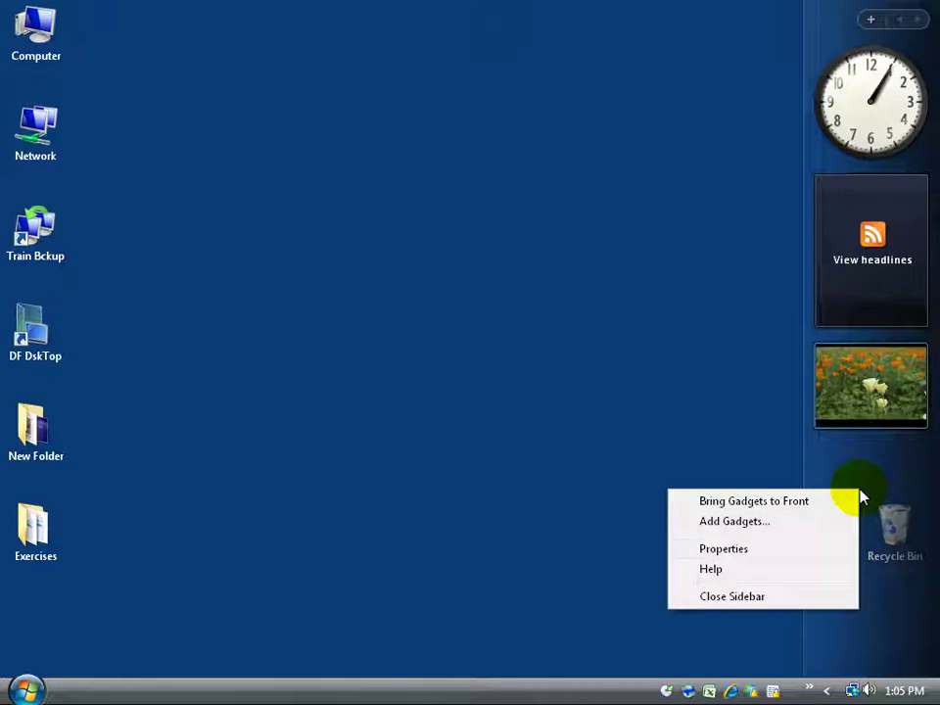
In Sidebar Properties, select the Left side and keep monitor 2, then cancel without applying.
click(760, 552)
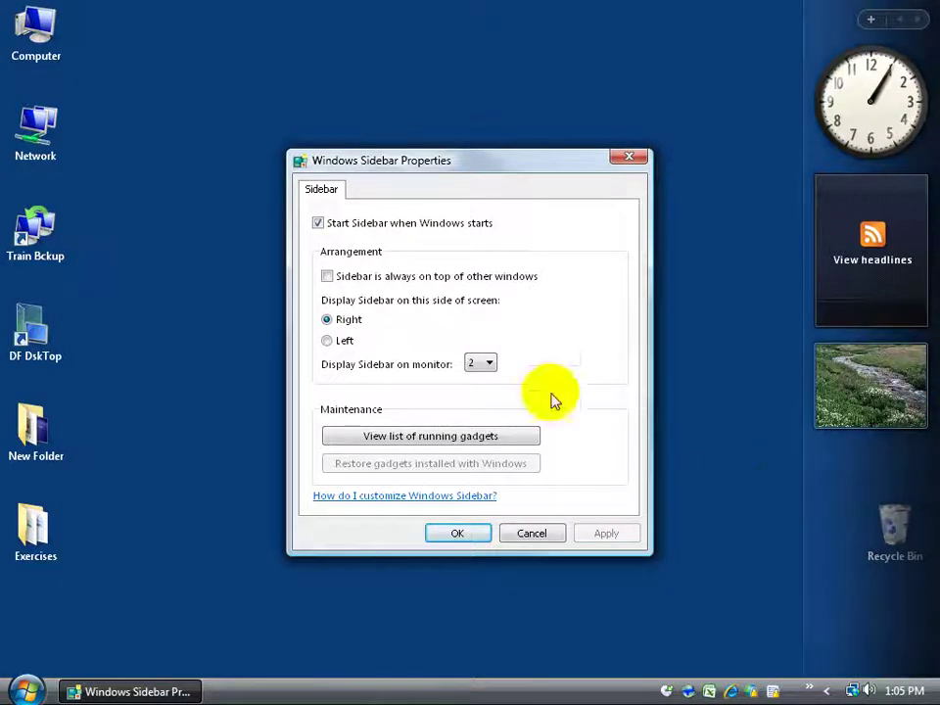
click(888, 533)
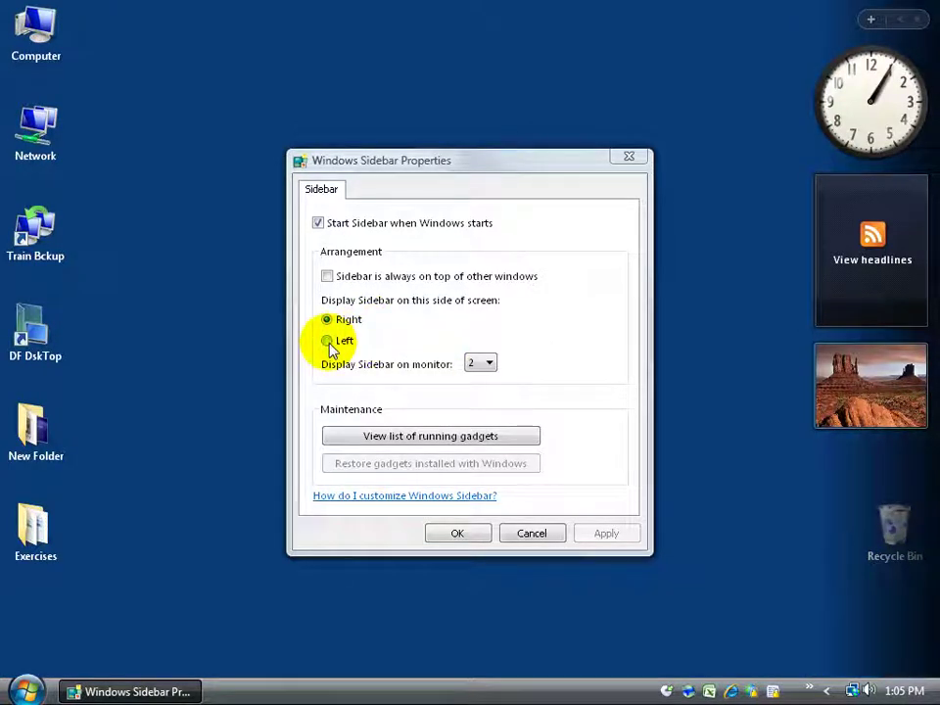
click(331, 345)
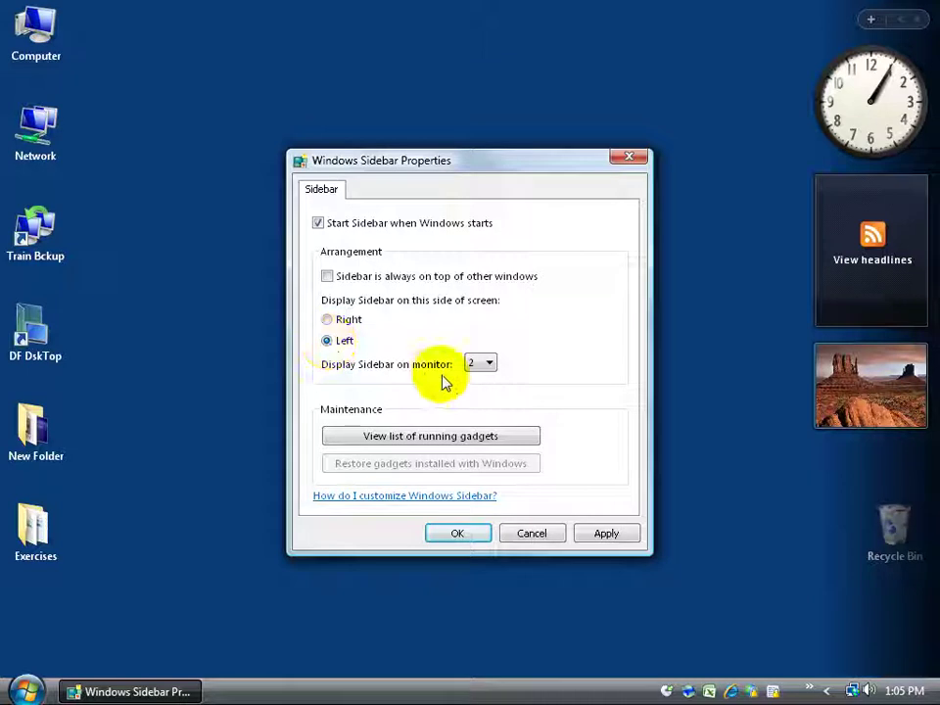
click(488, 363)
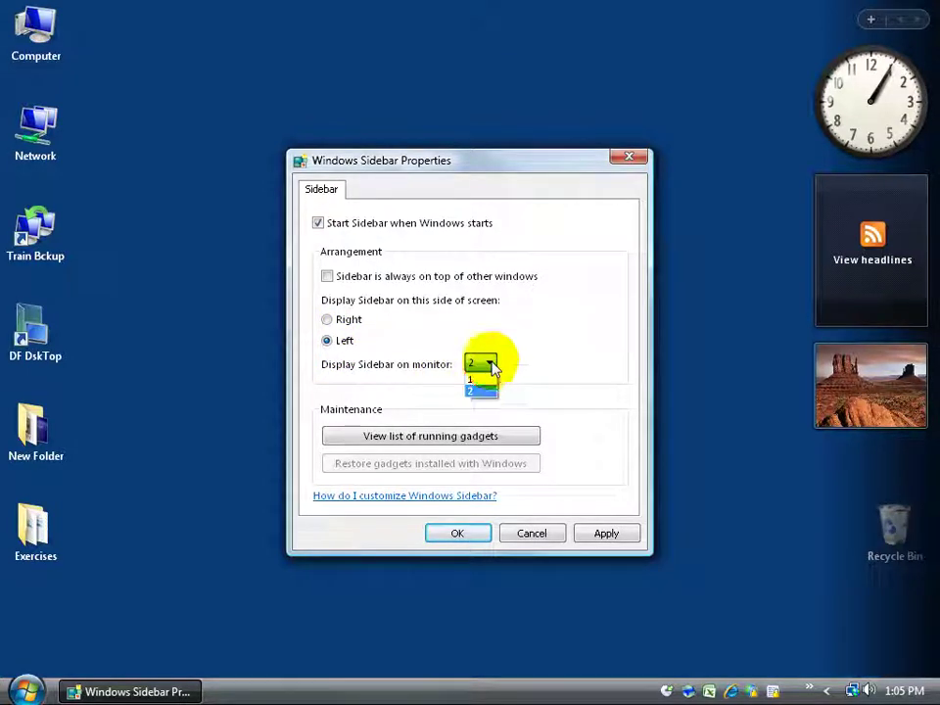
click(535, 384)
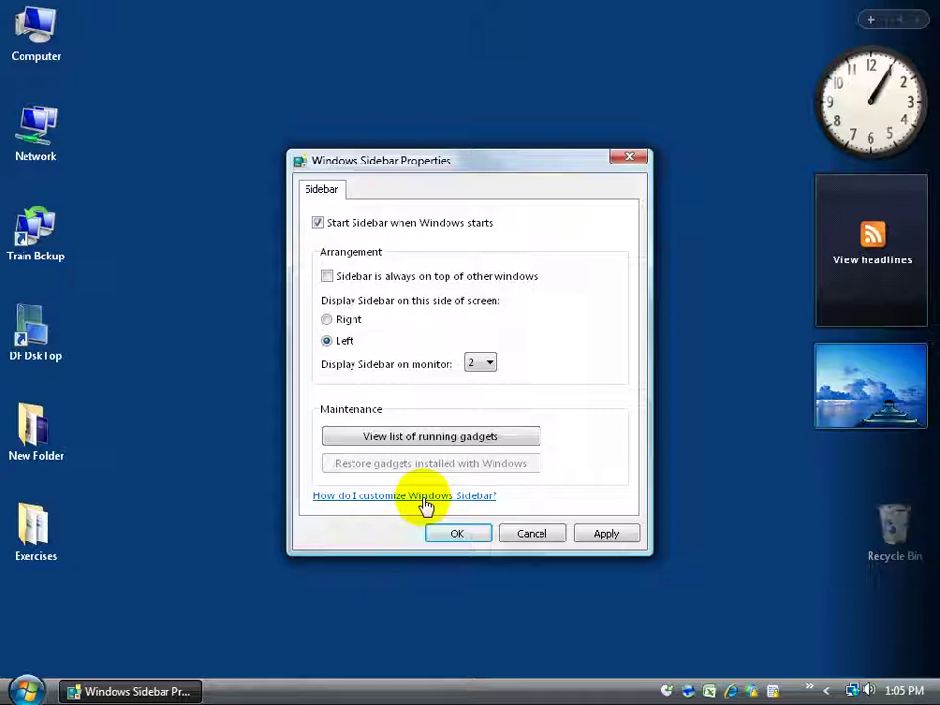
click(534, 534)
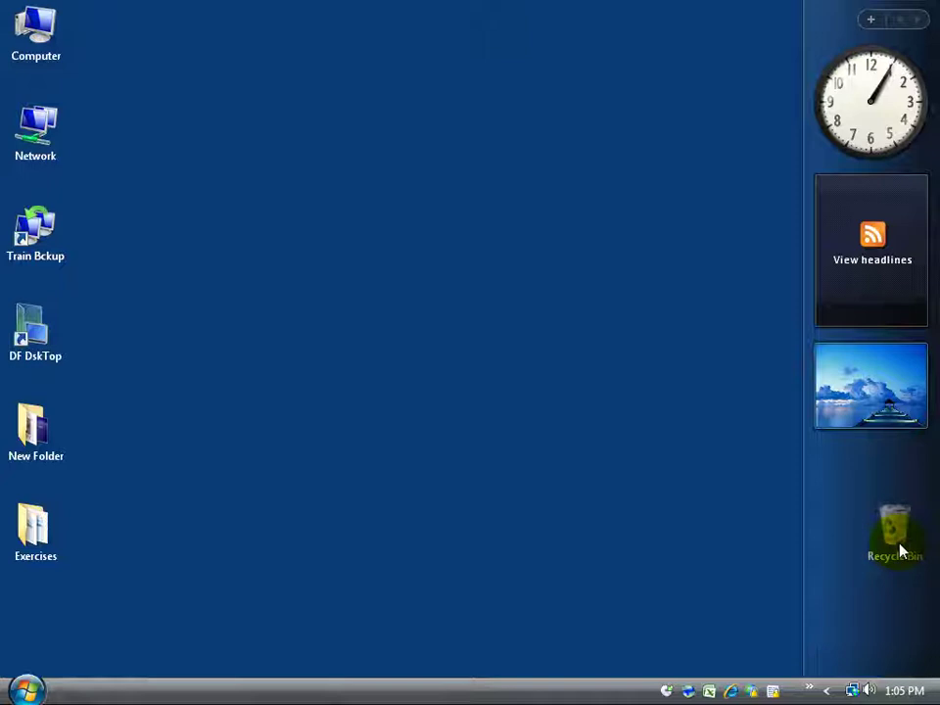
Close the Sidebar and move the Recycle Bin icon further left on the desktop.
right_click(825, 518)
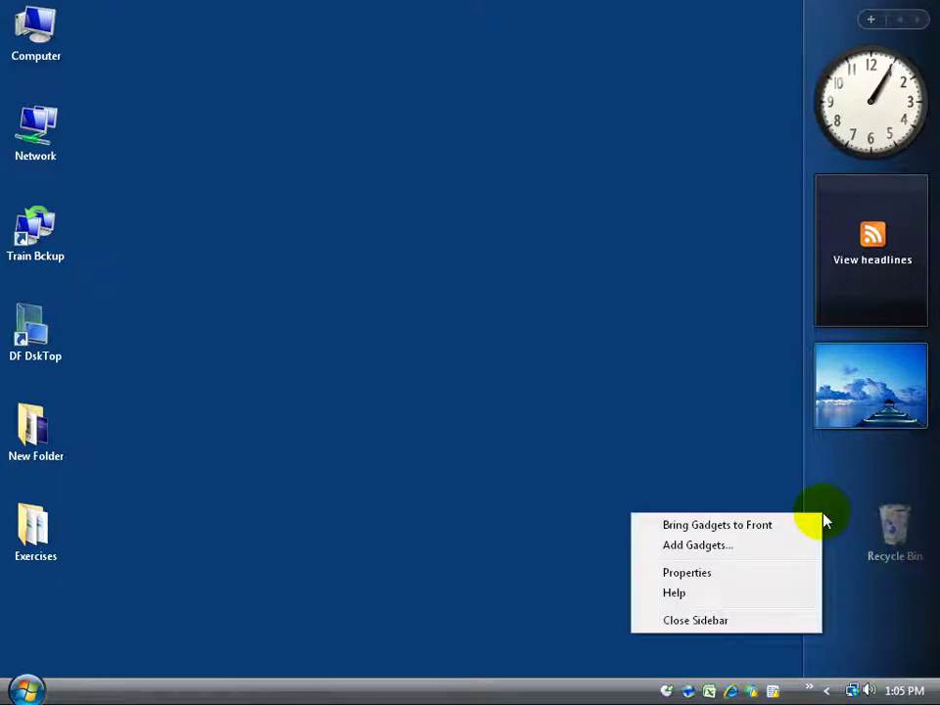
click(781, 619)
drag(895, 527, 682, 534)
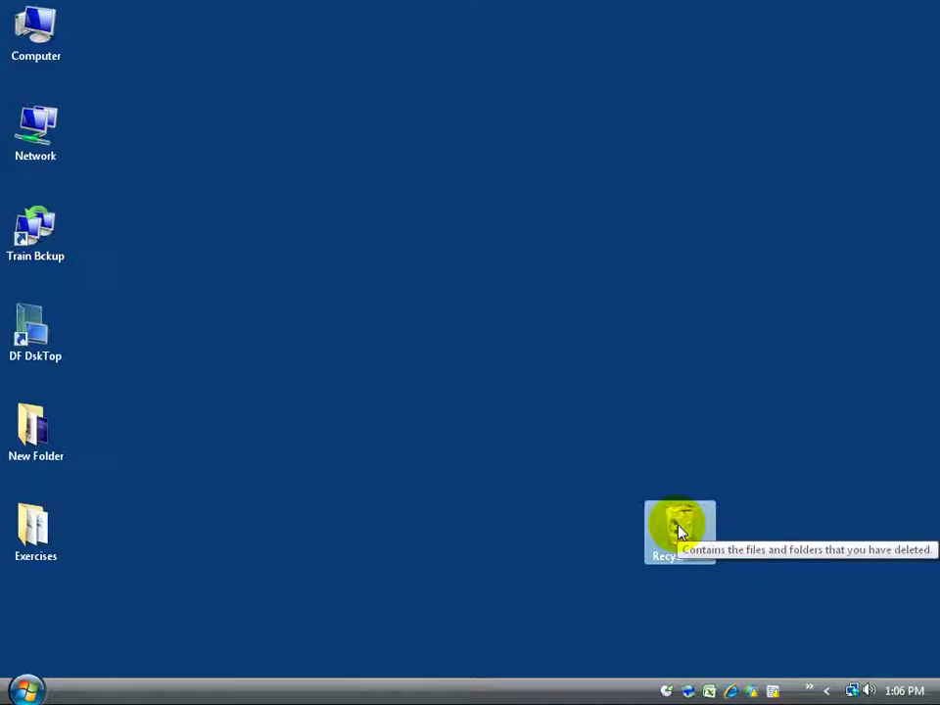
Reopen the Sidebar from the tray and place the Recycle Bin right beside it.
click(826, 691)
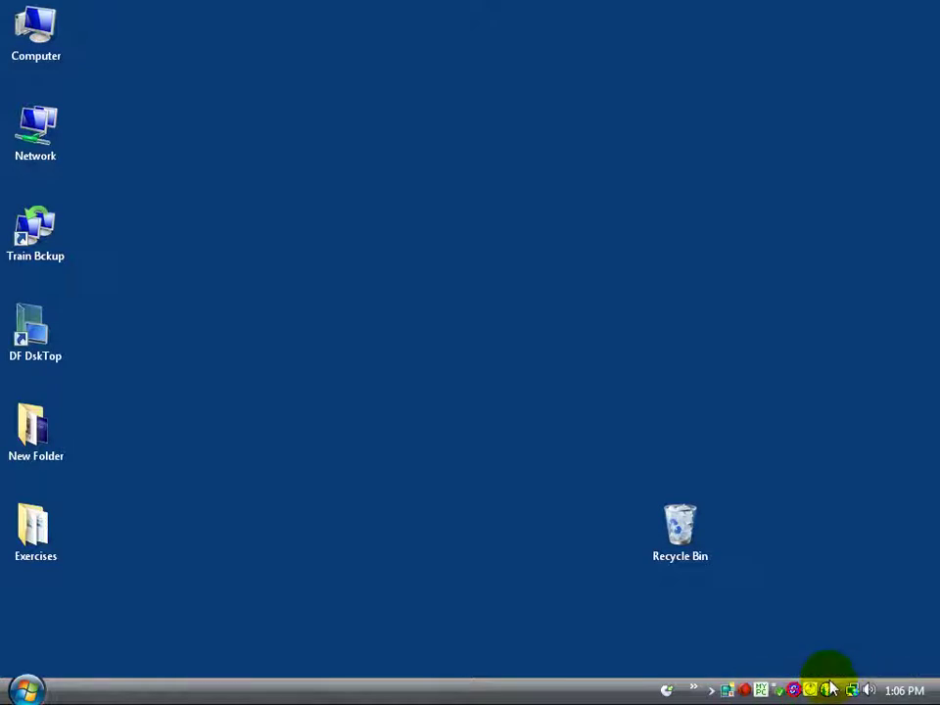
click(733, 691)
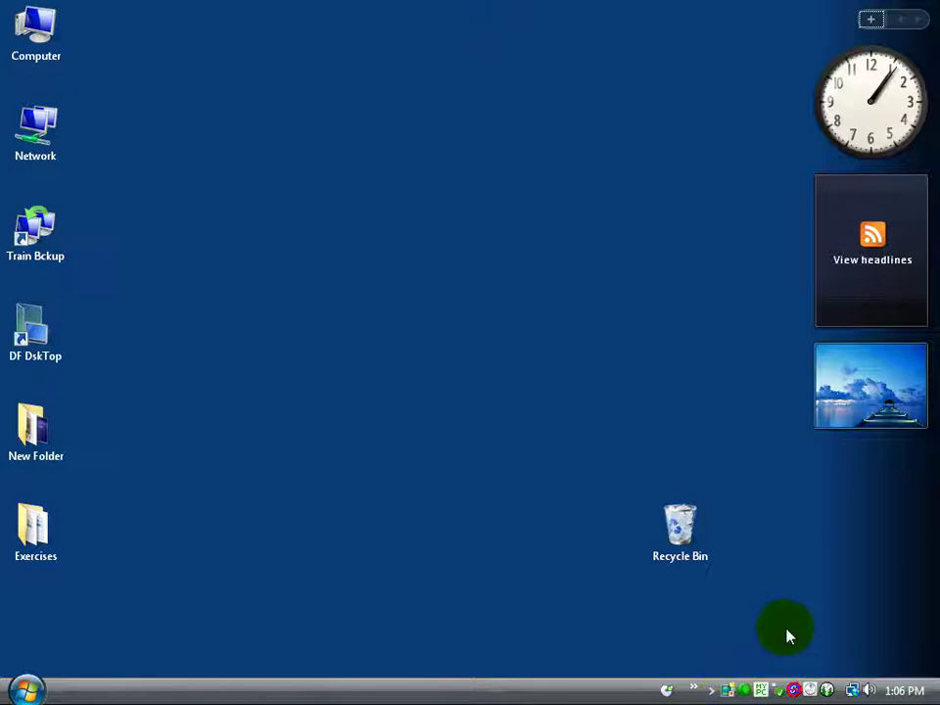
click(30, 691)
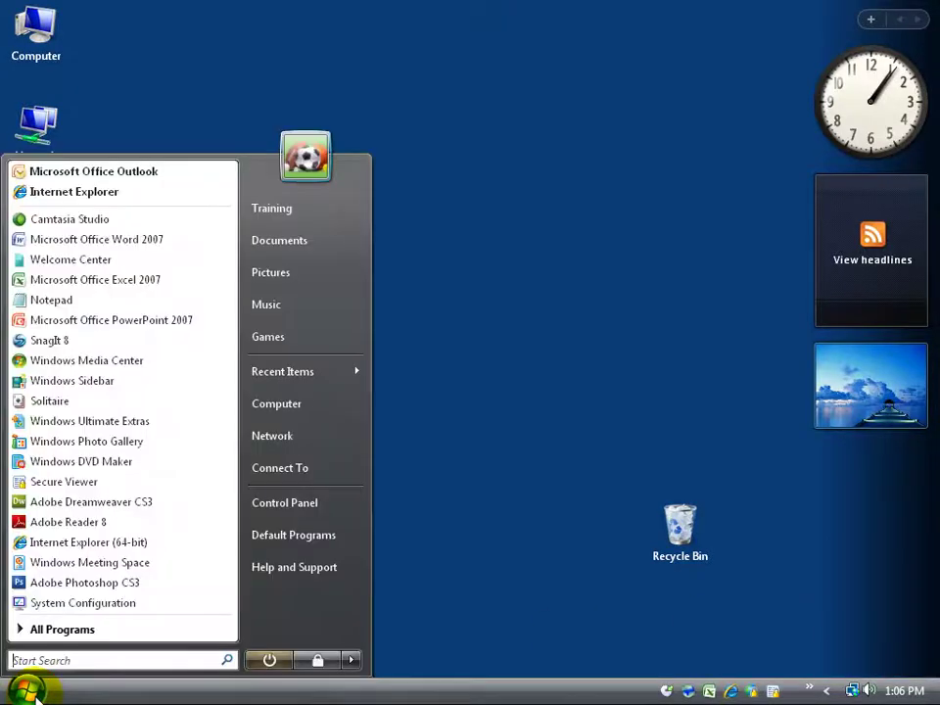
click(20, 661)
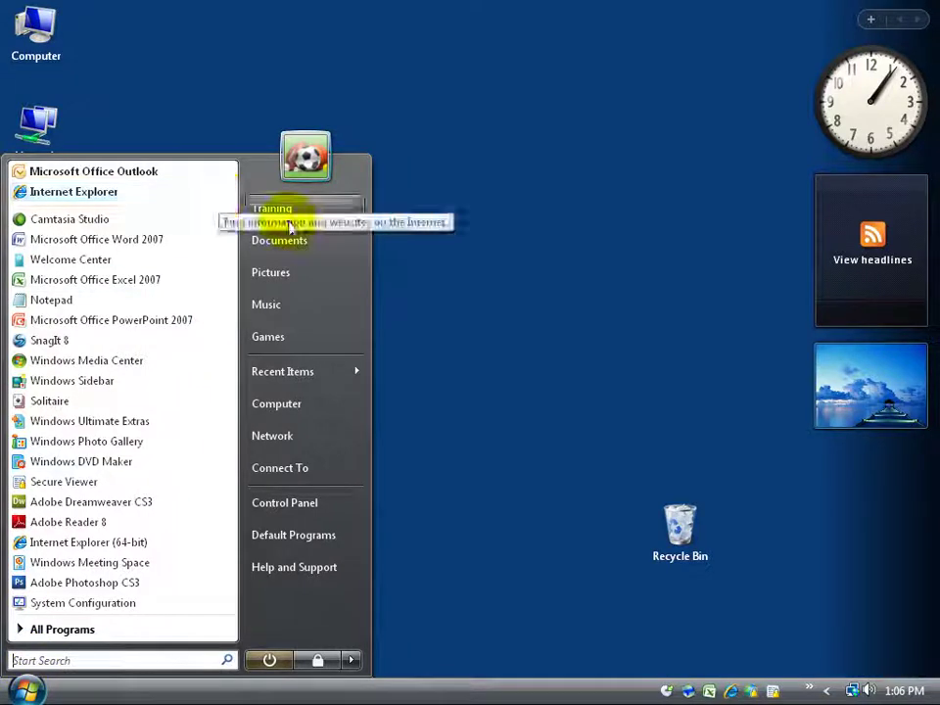
click(661, 235)
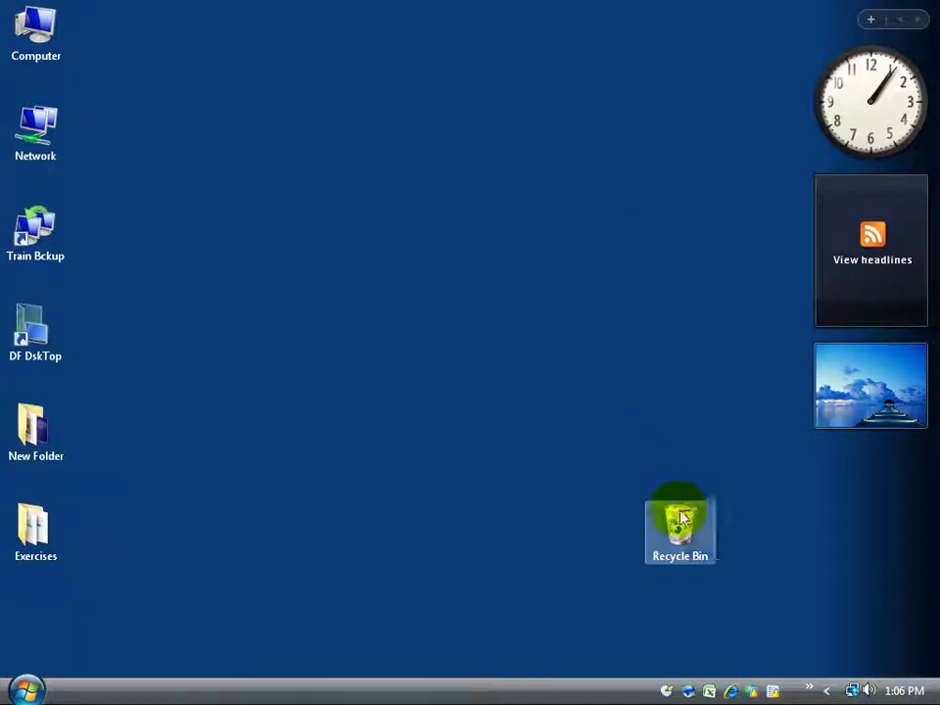
drag(676, 524, 804, 531)
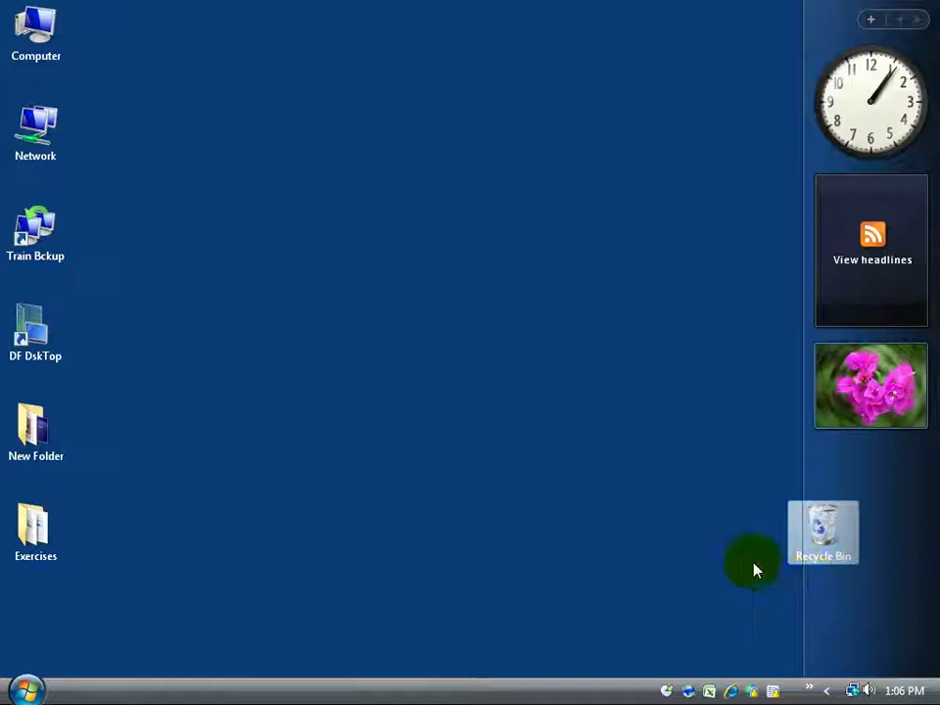
double_click(798, 527)
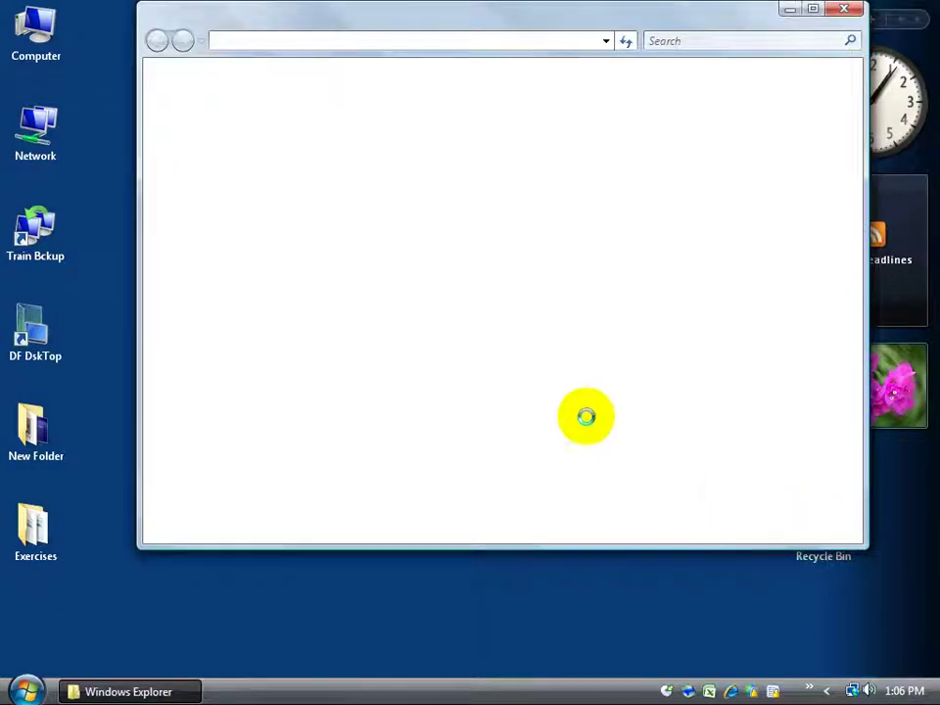
click(845, 9)
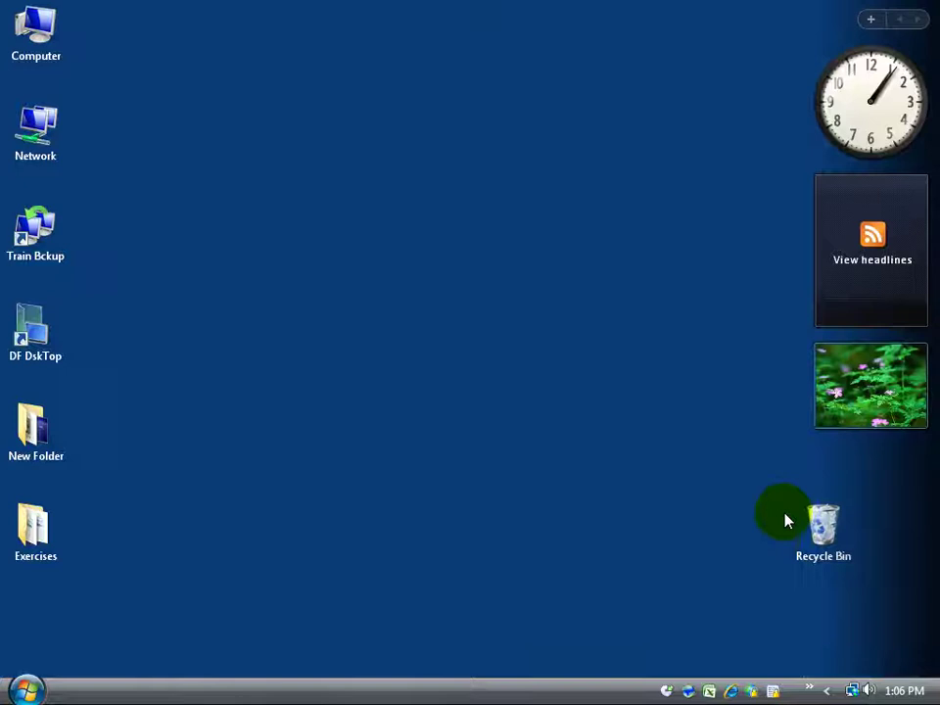